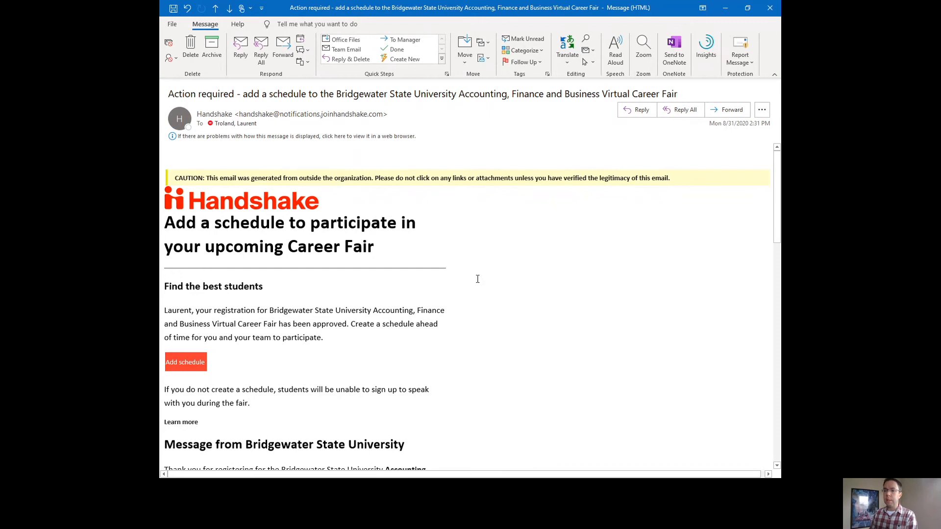
Switch to Handshake in the browser and open the Bridgewater State University Accounting, Finance and Business Virtual Career Fair from the registered-only fairs
scroll(479, 279, down, 1)
scroll(574, 207, down, 8)
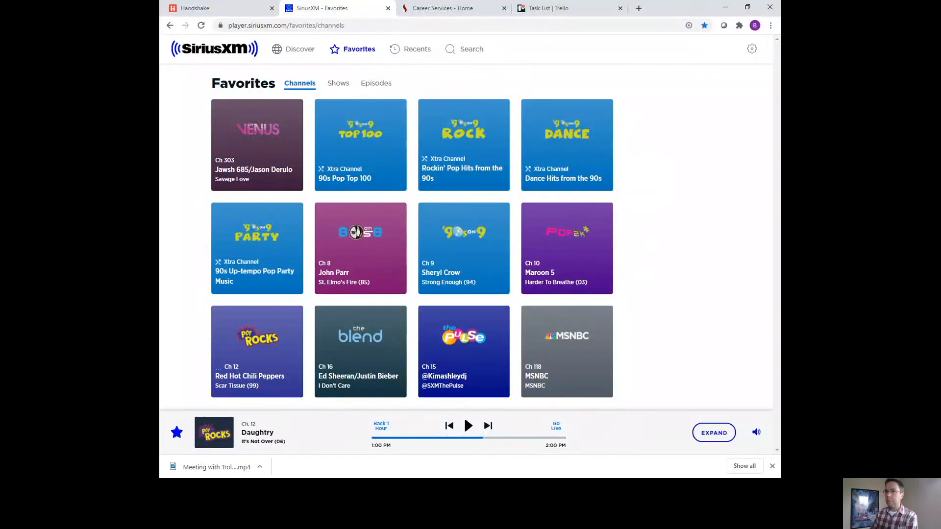
click(237, 6)
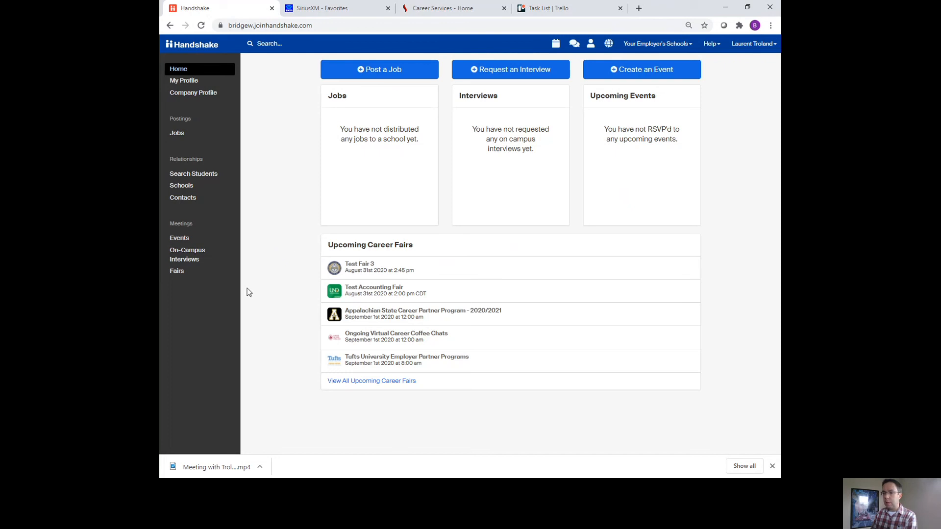
click(176, 272)
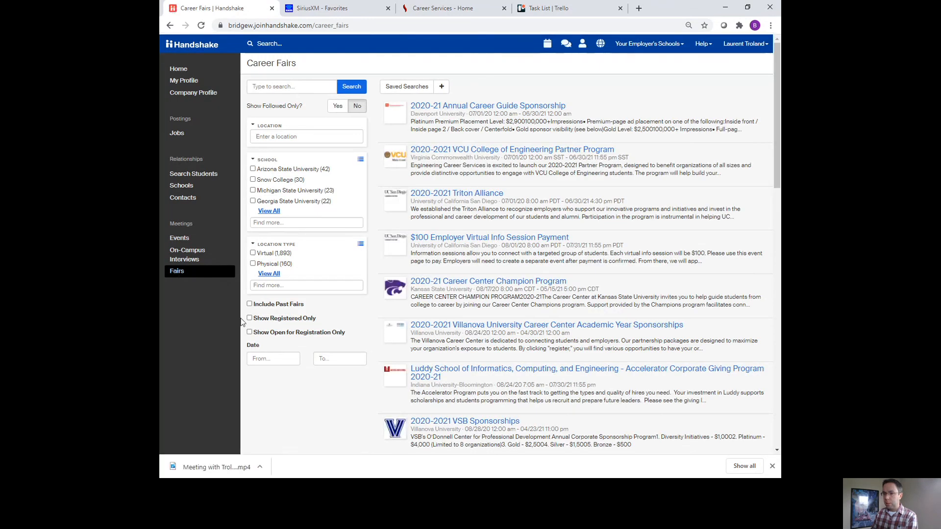
click(249, 318)
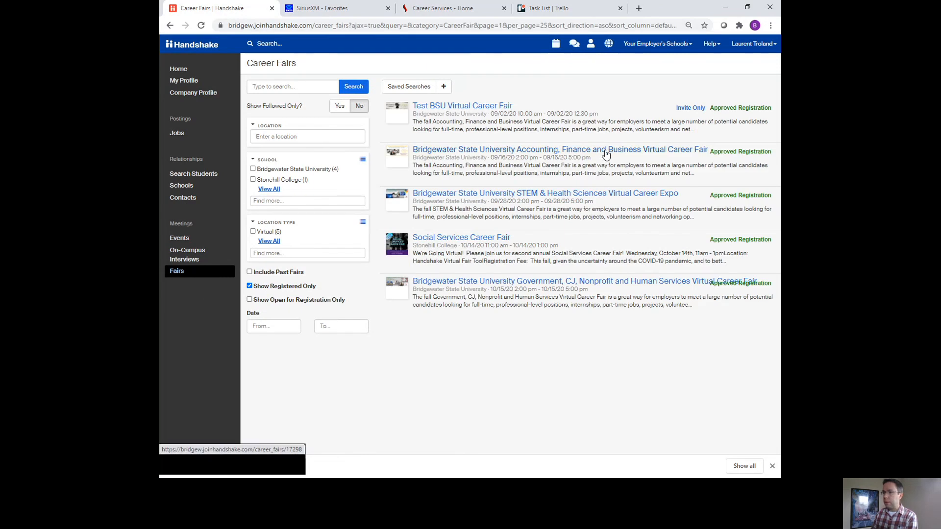
click(606, 154)
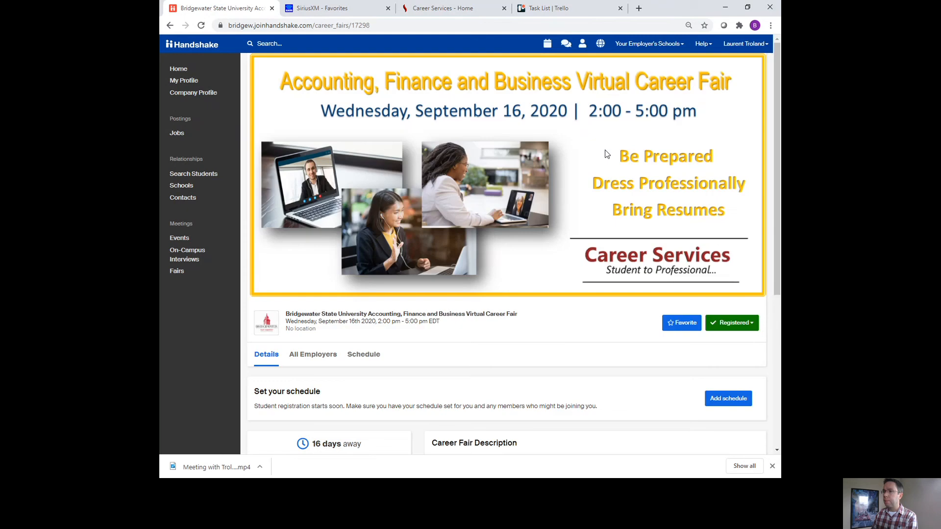
Start creating a schedule with sessions for this career fair
scroll(605, 154, down, 3)
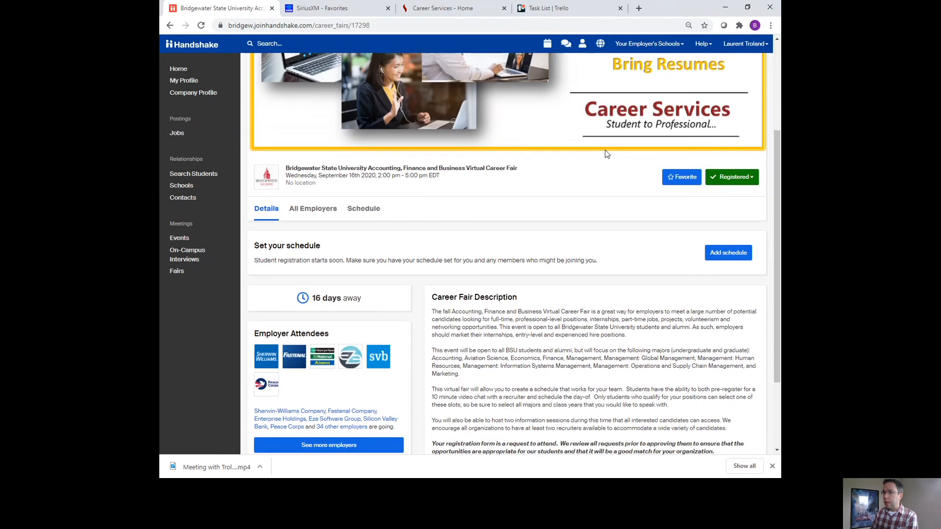
click(729, 255)
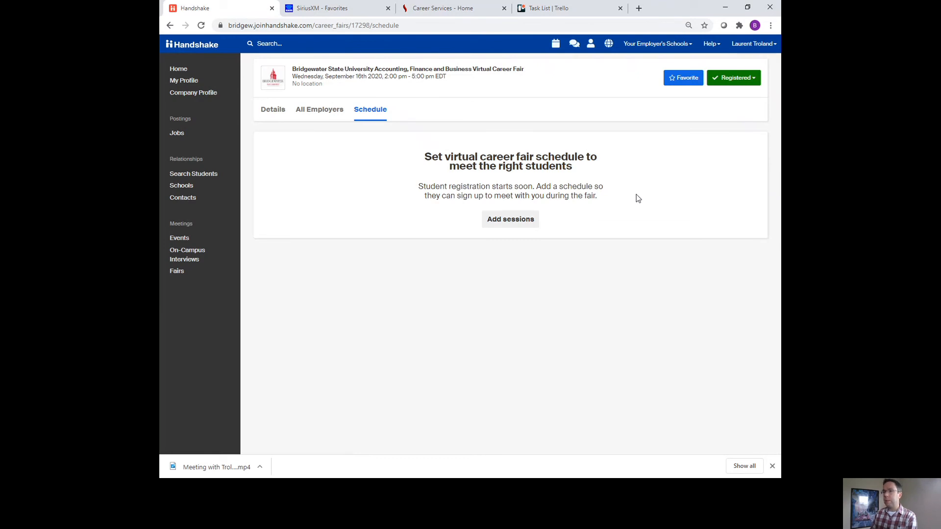
click(522, 223)
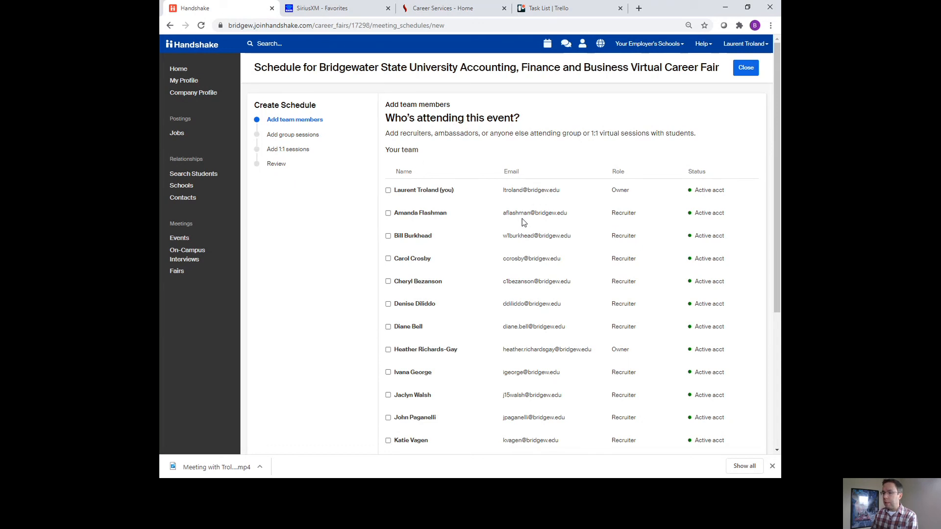
Select only your own account as the attending team member and add the team to the schedule
scroll(522, 220, down, 4)
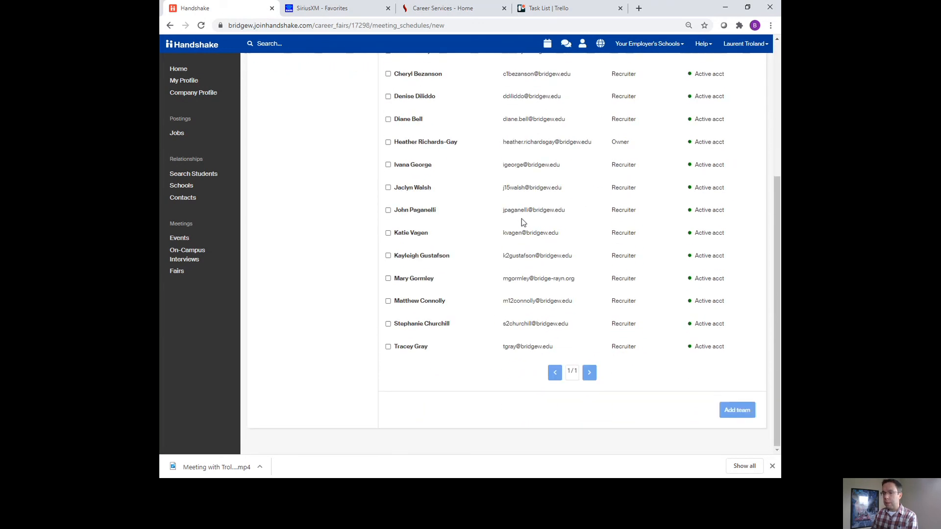
scroll(522, 218, up, 5)
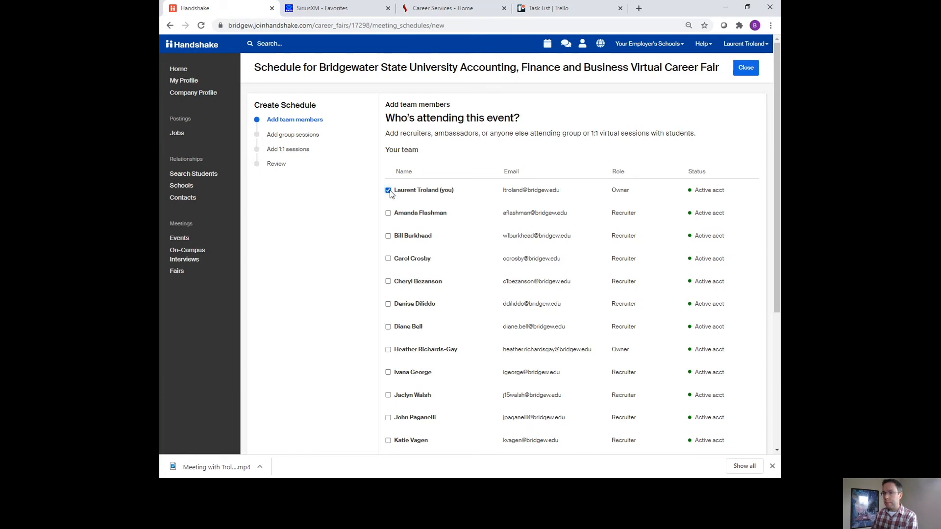
scroll(358, 208, down, 4)
scroll(377, 207, up, 5)
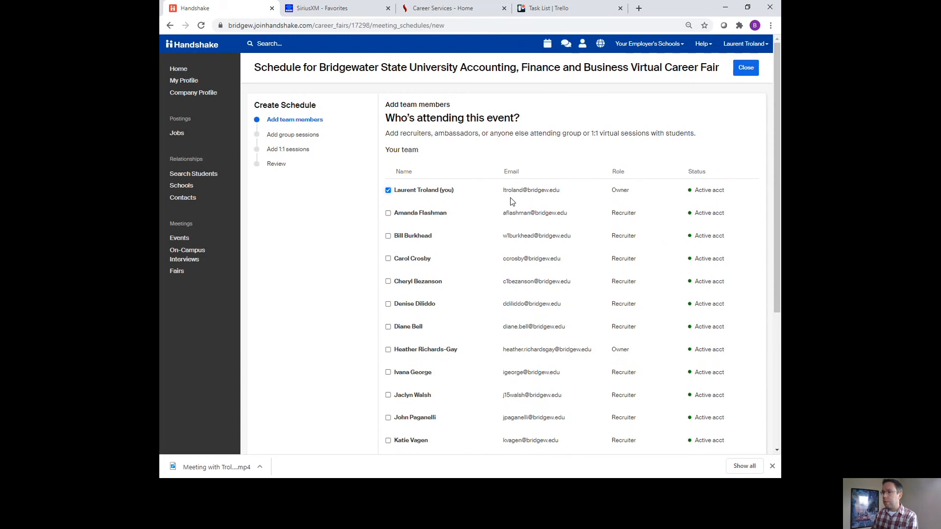
scroll(510, 198, down, 1)
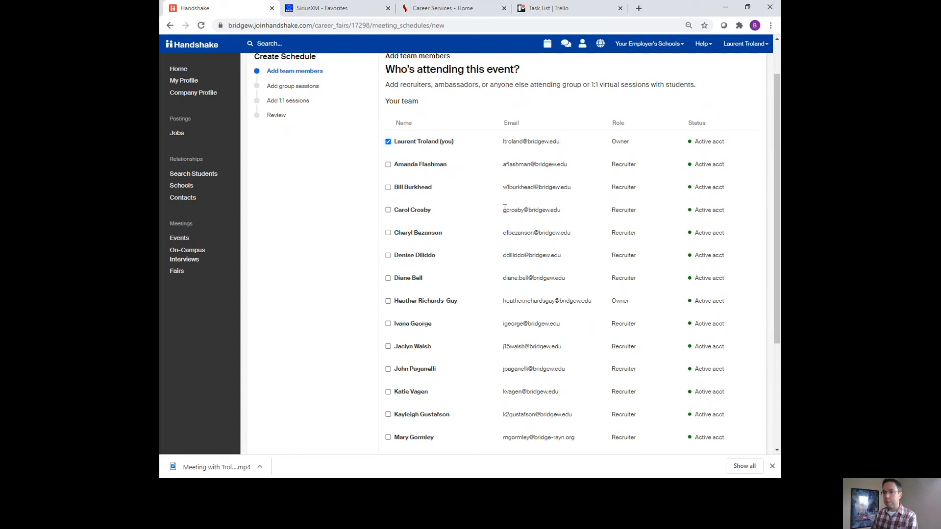
scroll(505, 209, down, 3)
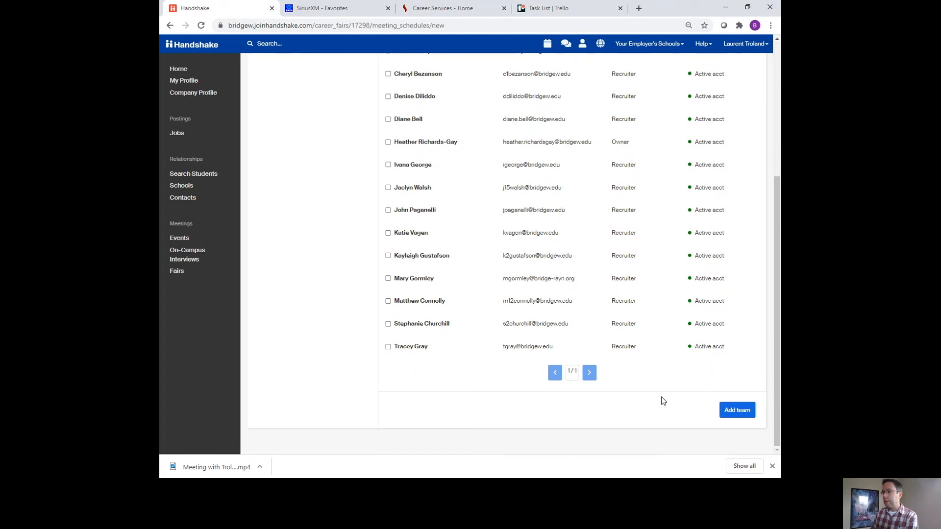
drag(709, 323, 704, 348)
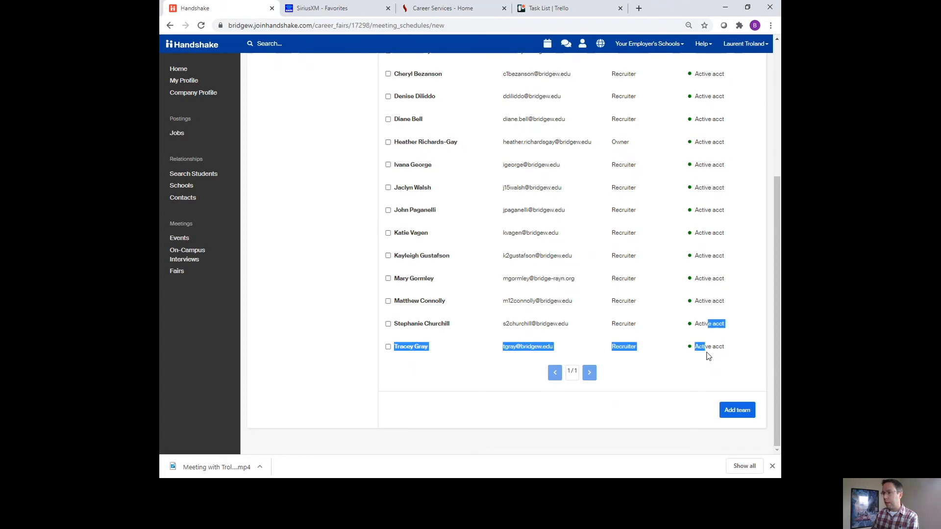
click(649, 397)
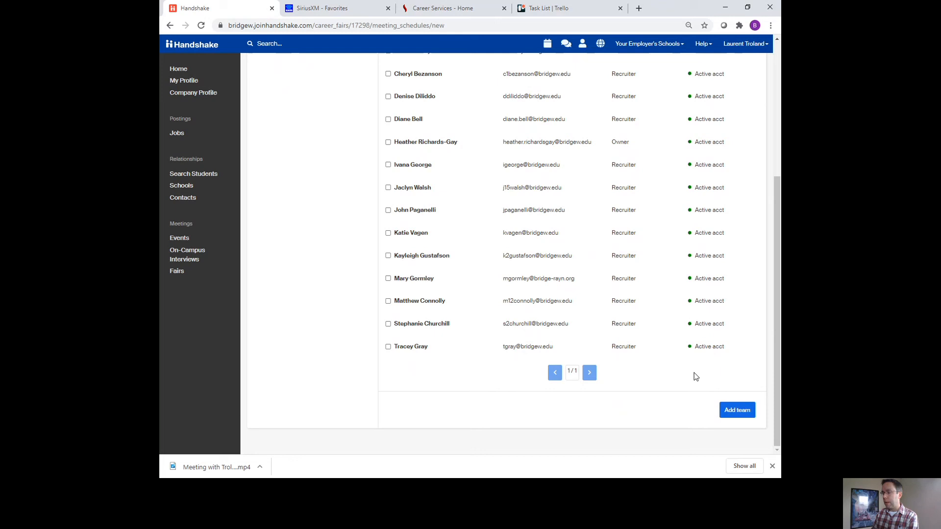
scroll(673, 309, up, 5)
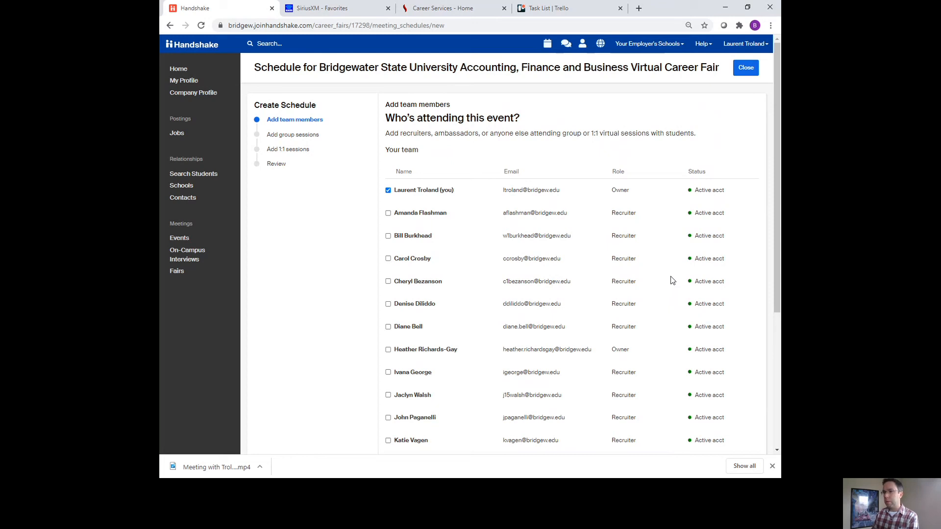
scroll(673, 281, down, 4)
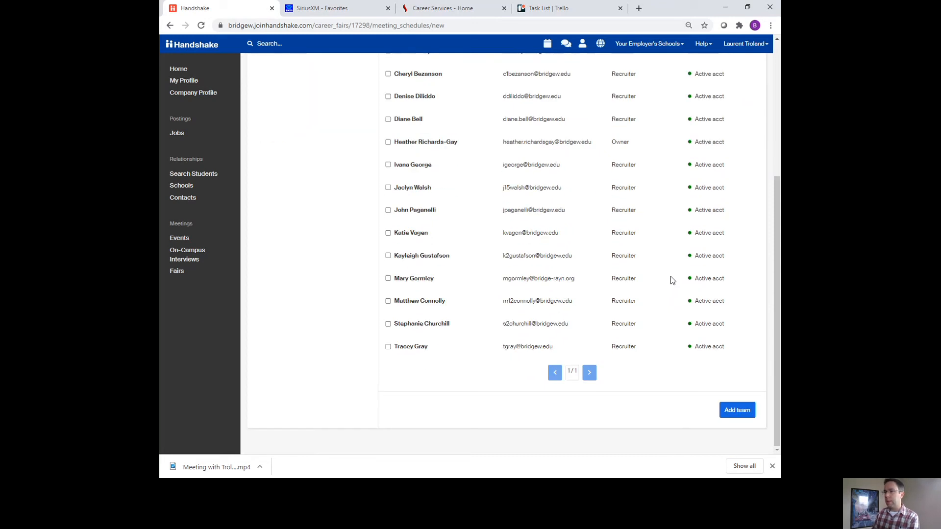
click(735, 411)
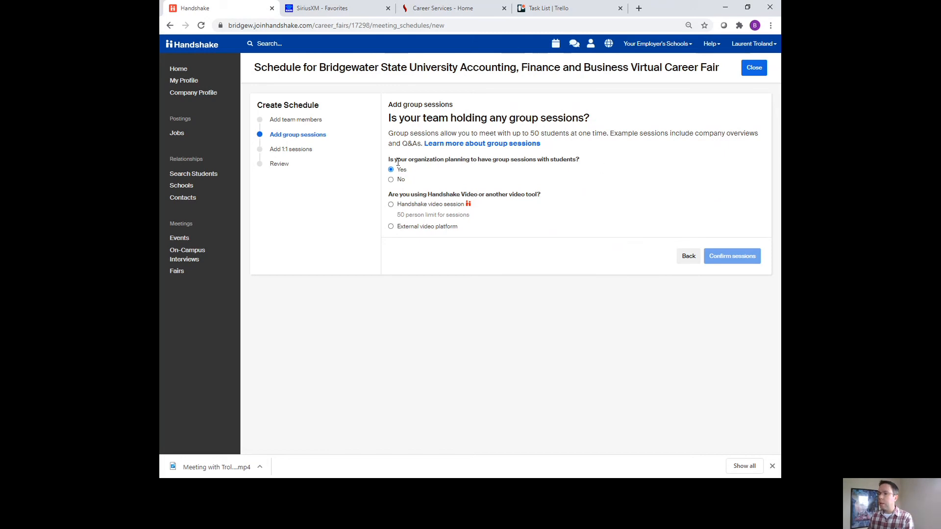
Create a Handshake video group session titled "Test Information Session" with the description "Test...."
click(390, 205)
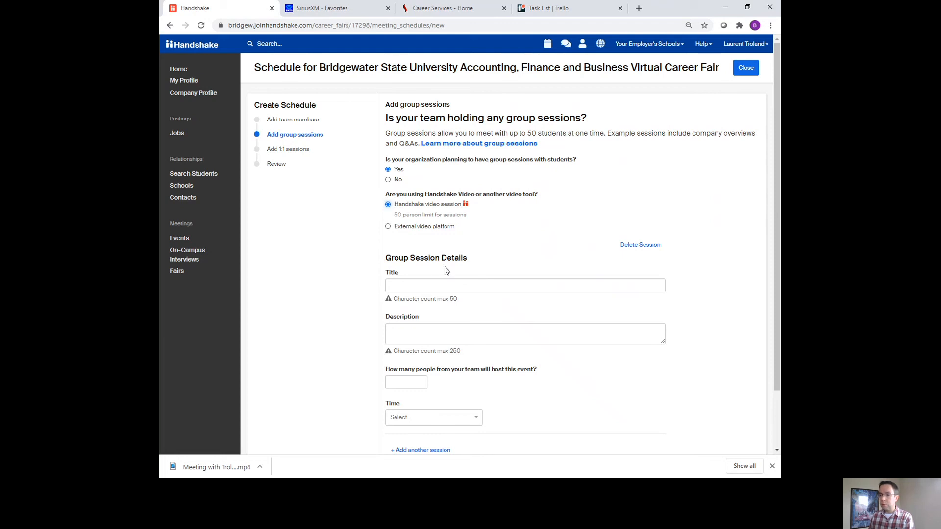
click(445, 285)
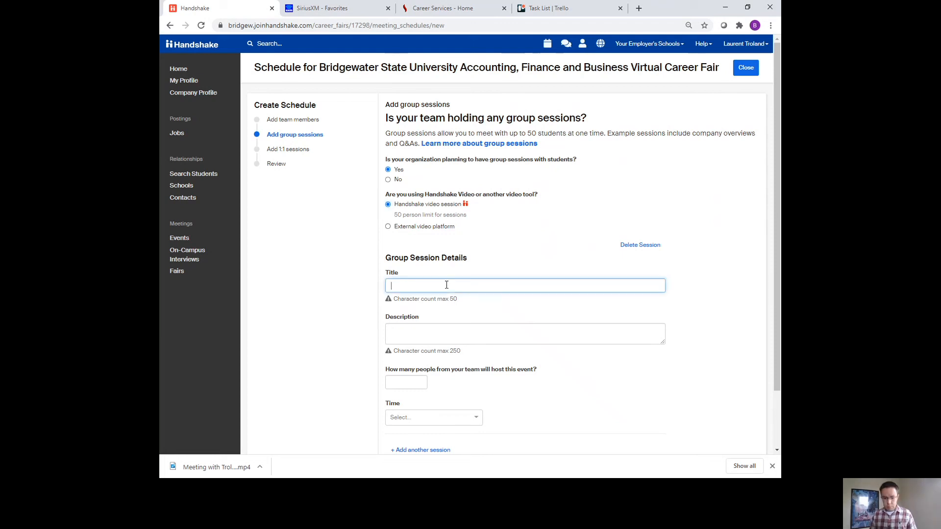
text(Test)
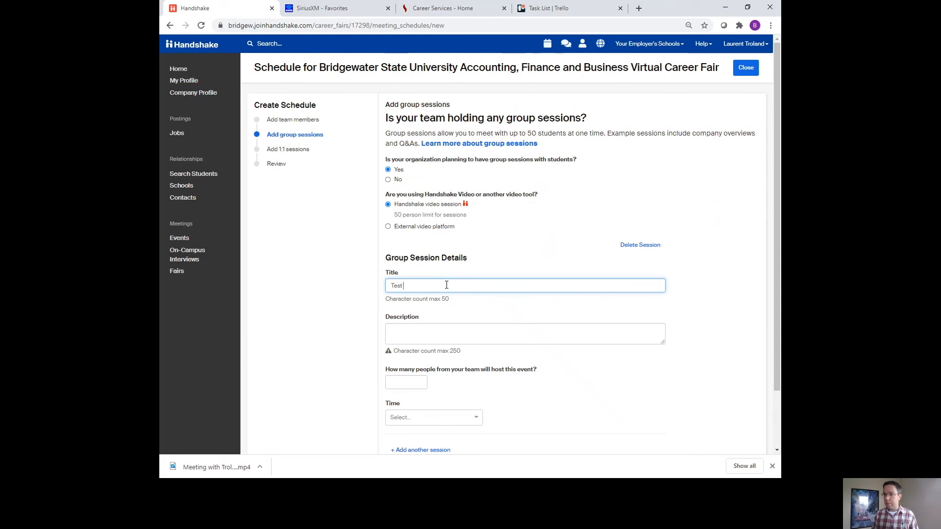
text( Information)
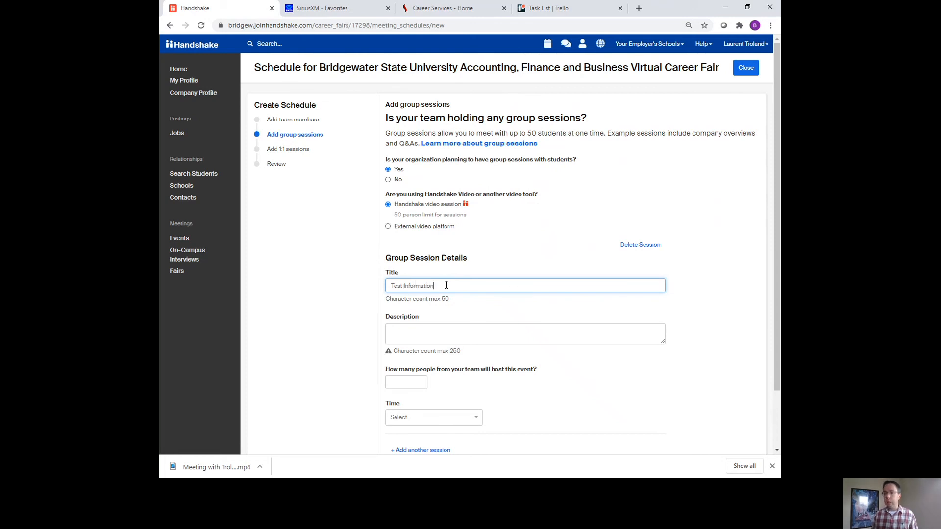
text( Session)
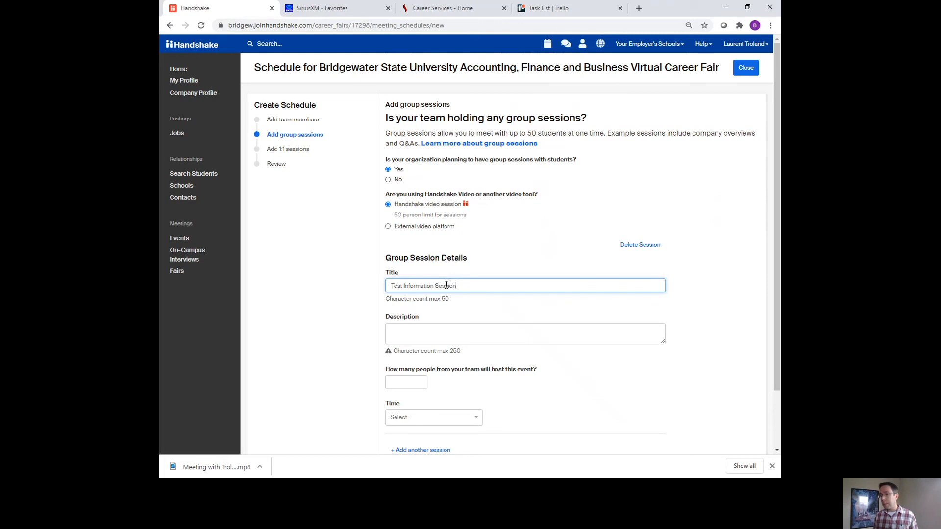
click(502, 338)
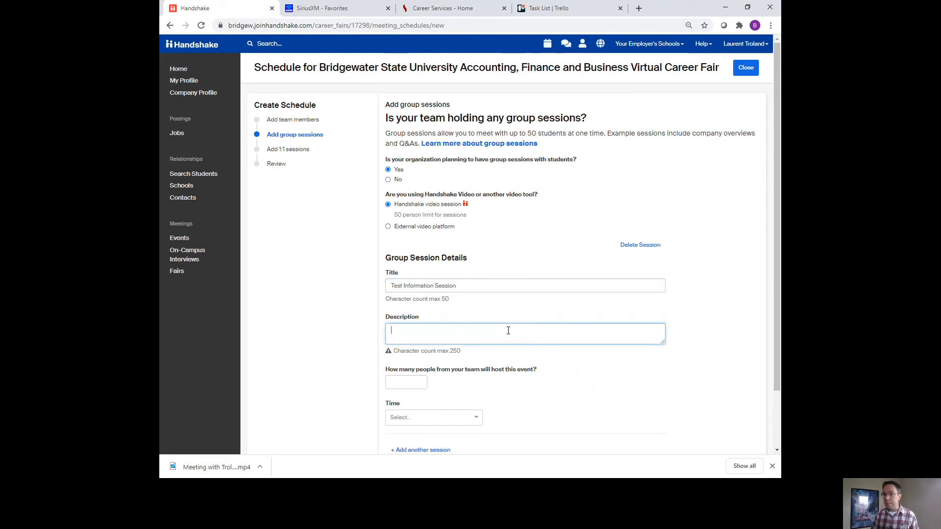
text(Test....)
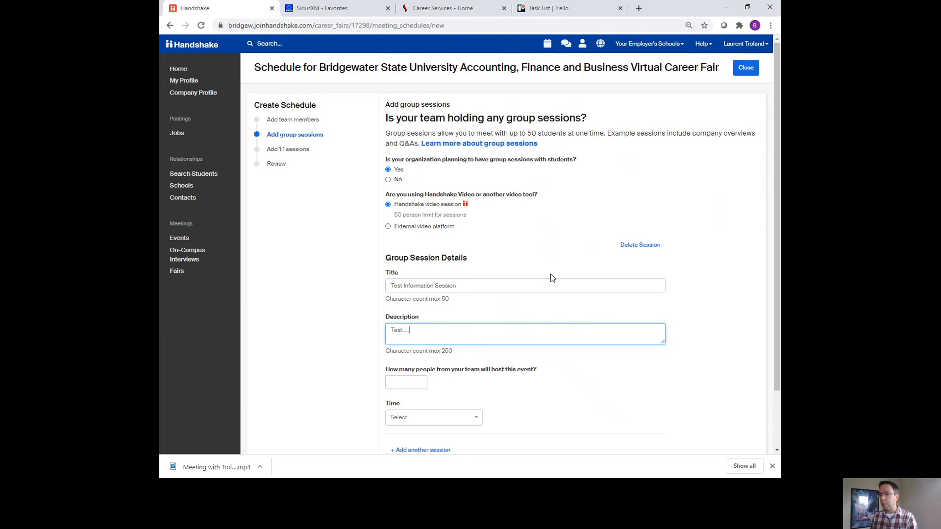
Set the group session to 1 host from the team and the 2:30 PM-3:00 PM EDT time slot
scroll(552, 277, down, 2)
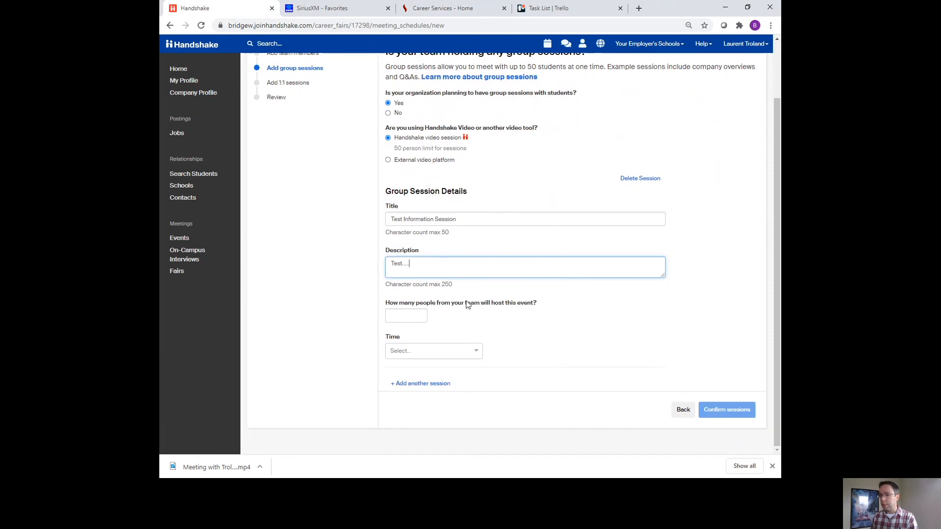
click(419, 314)
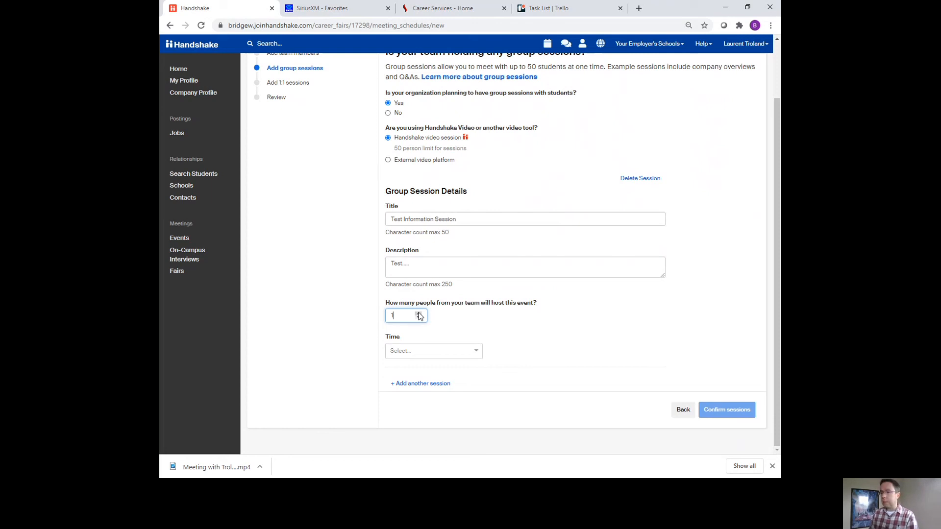
click(476, 352)
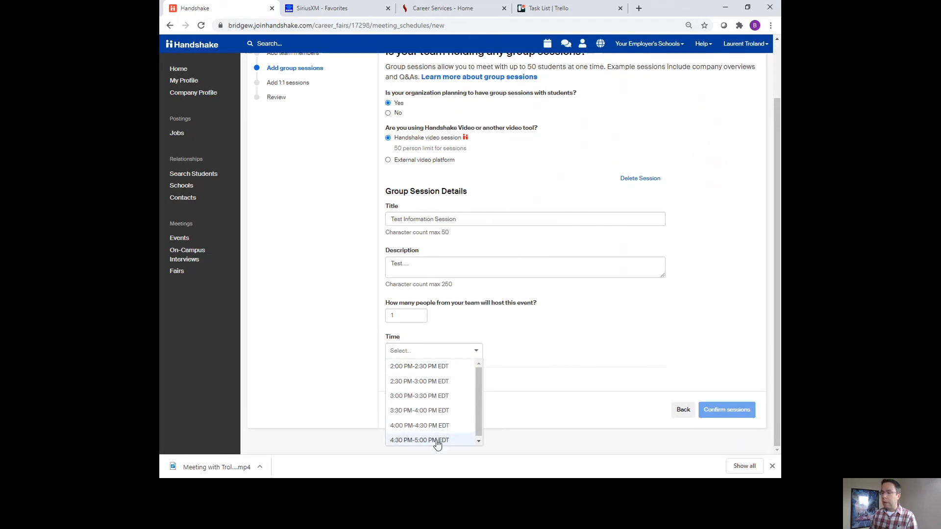
click(431, 382)
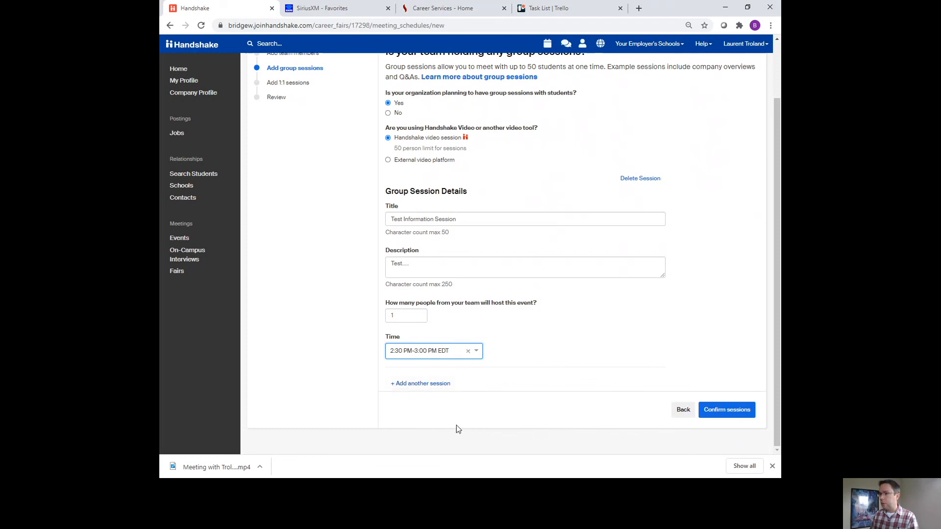
Confirm the group session and assign your own account as its leader
click(742, 411)
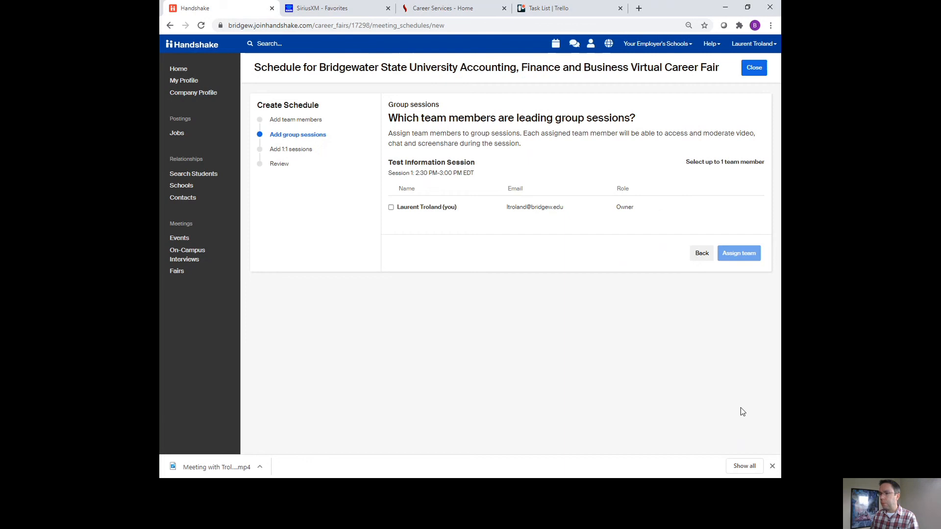
click(391, 208)
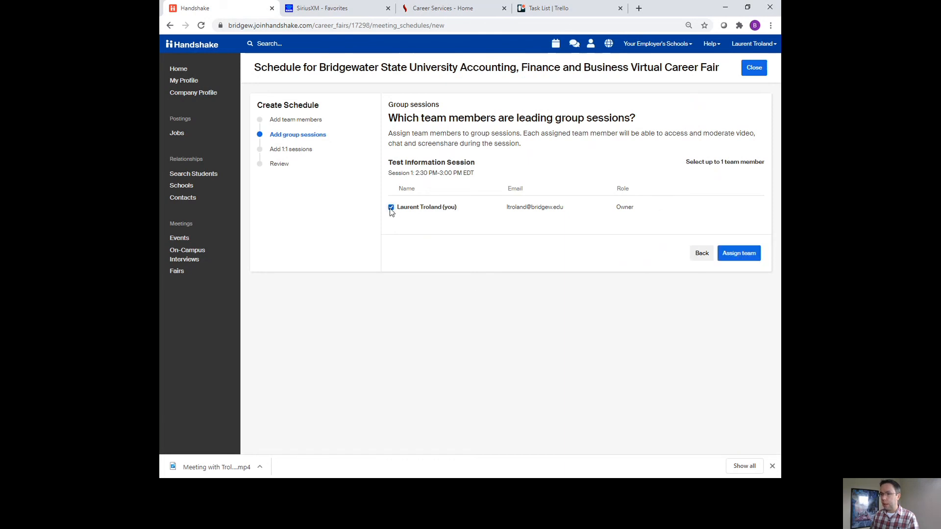
click(746, 254)
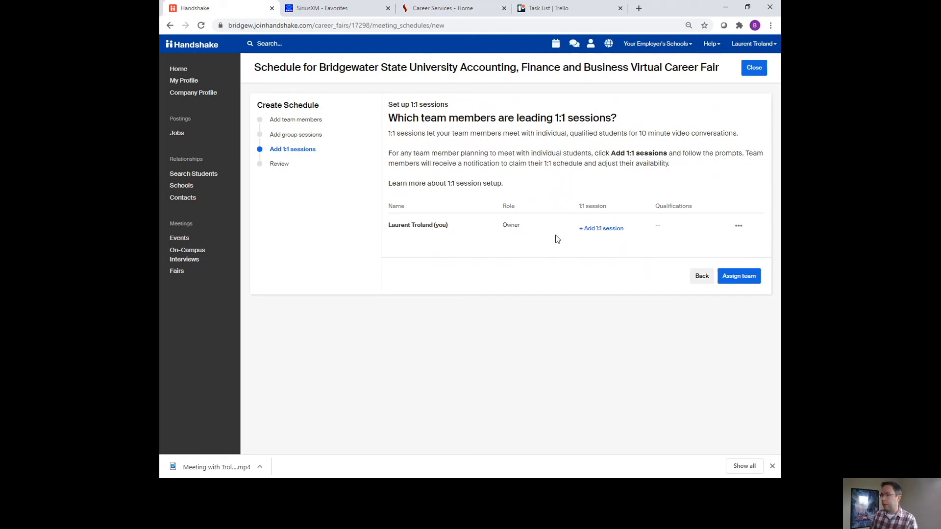
Start a 1:1 session setup for your own account and choose to add student qualification requirements
click(589, 232)
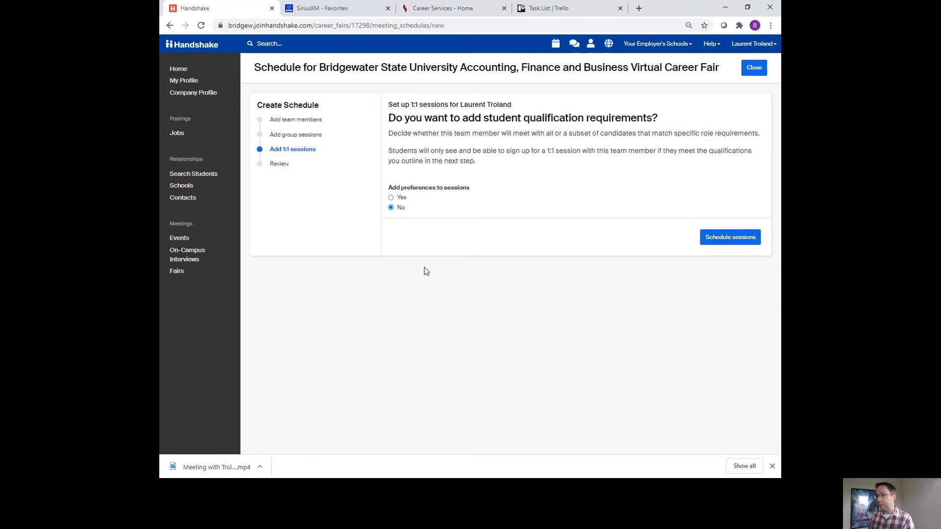
click(400, 200)
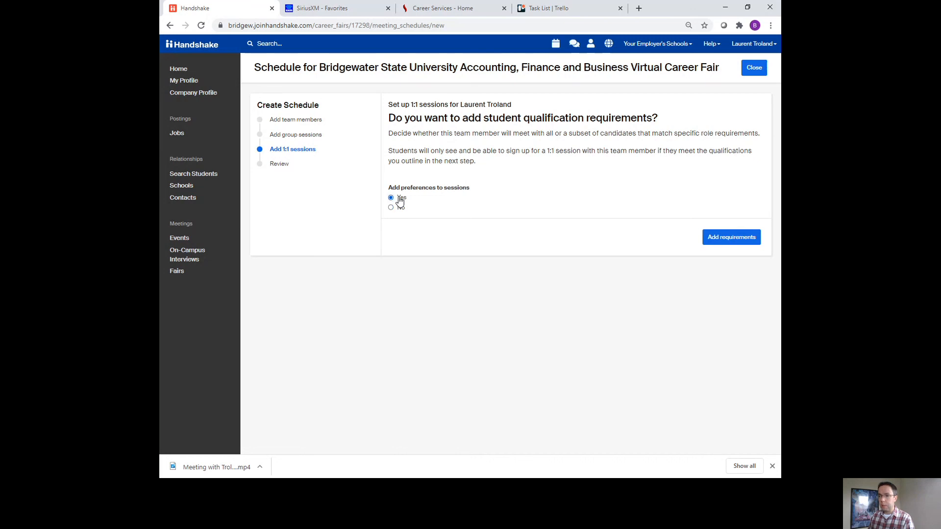
click(717, 237)
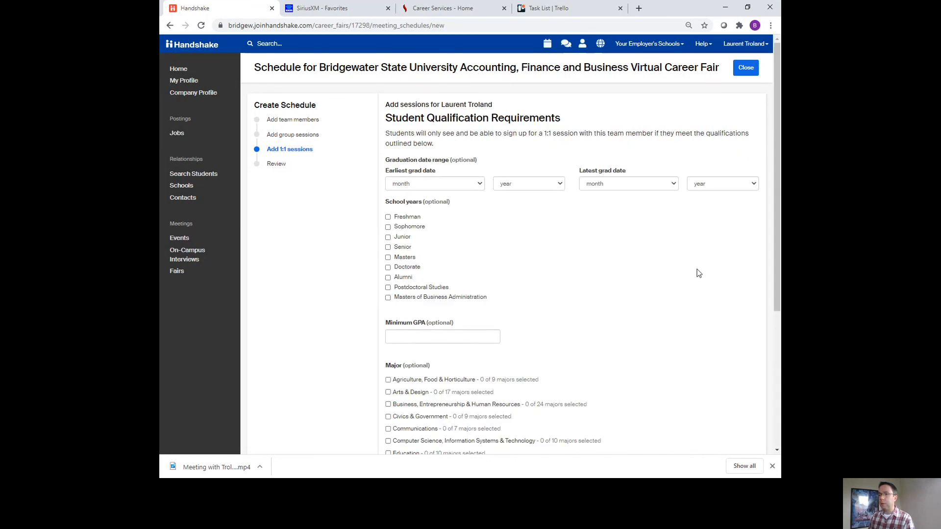
Select Senior, Masters, Alumni and Masters of Business Administration as the qualifying school years for the 1:1 session
scroll(698, 273, down, 1)
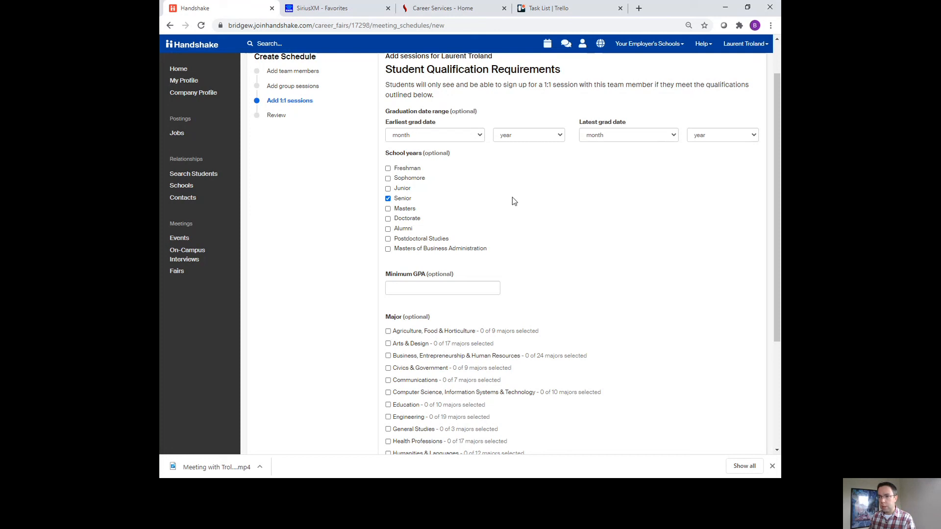
click(401, 199)
click(403, 210)
click(413, 250)
click(406, 233)
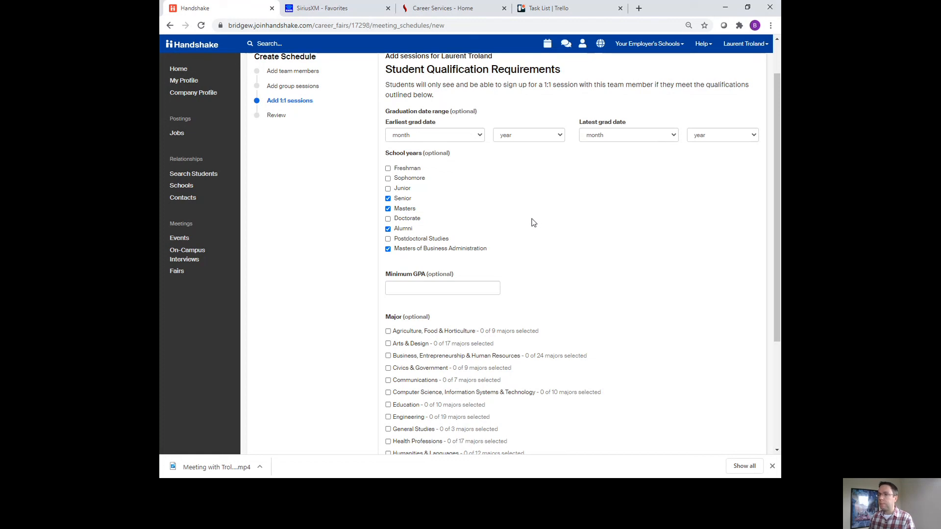
Change the qualifying school years to Sophomore, Junior, Senior and Masters only
click(411, 210)
click(403, 229)
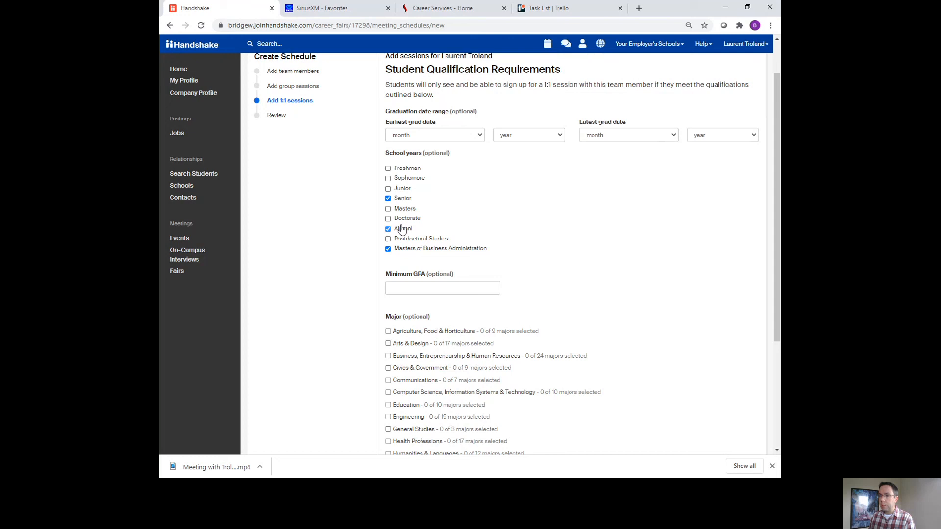
click(401, 250)
click(398, 178)
click(398, 189)
click(407, 210)
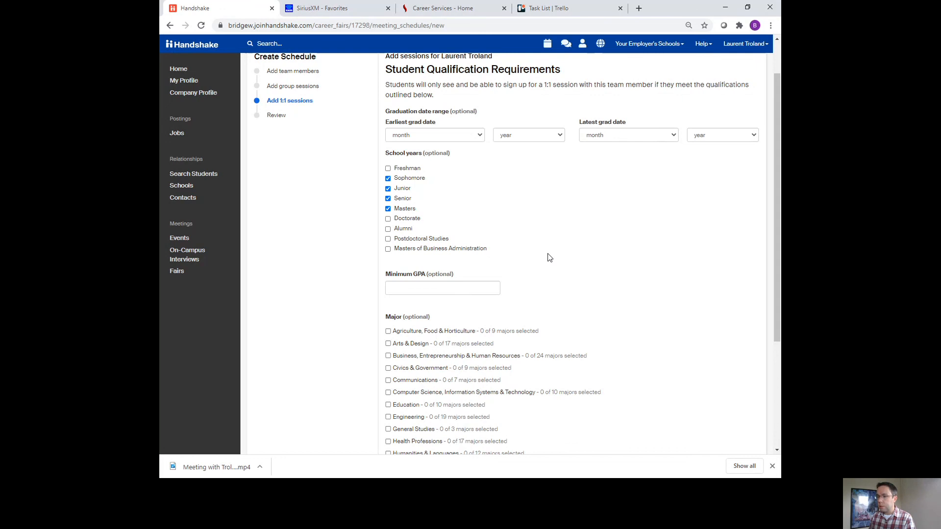
Add all majors in the Business, Entrepreneurship & Human Resources category to the student qualifications
scroll(549, 256, down, 3)
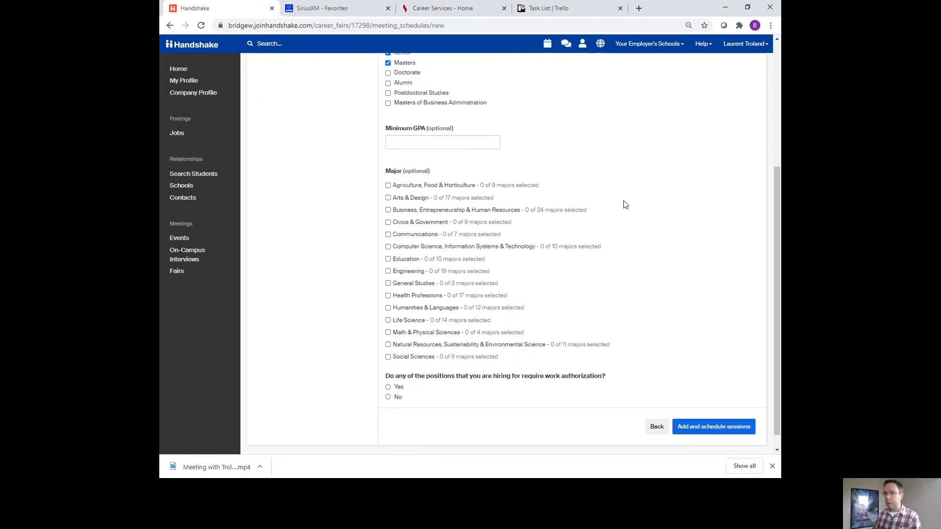
click(388, 211)
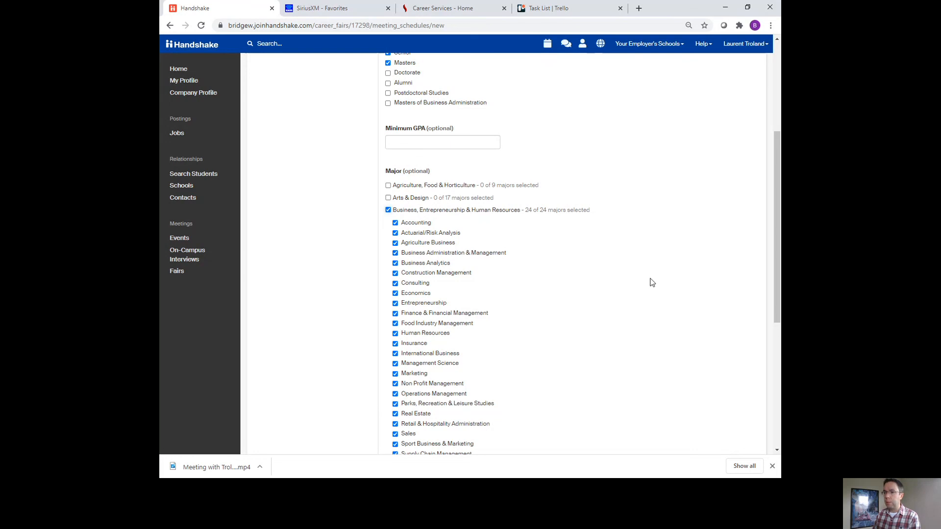
Require work authorization, answer No to US location, visa sponsorship and temporarily authorized candidates, and add the 1:1 sessions
scroll(616, 275, down, 5)
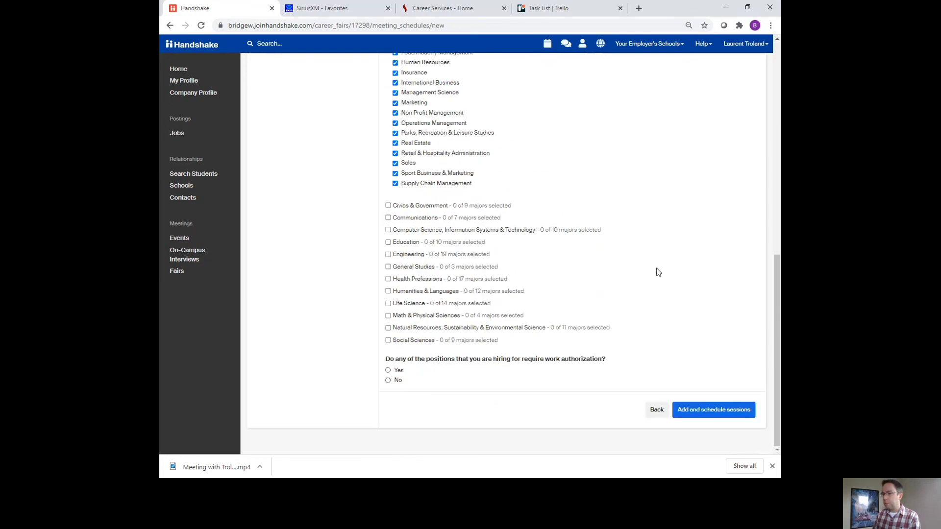
click(388, 371)
scroll(389, 349, down, 3)
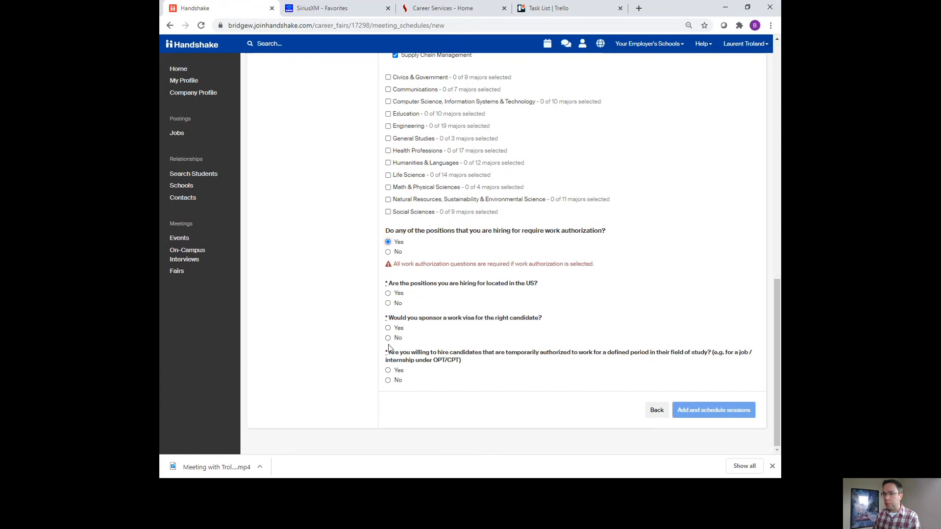
click(388, 303)
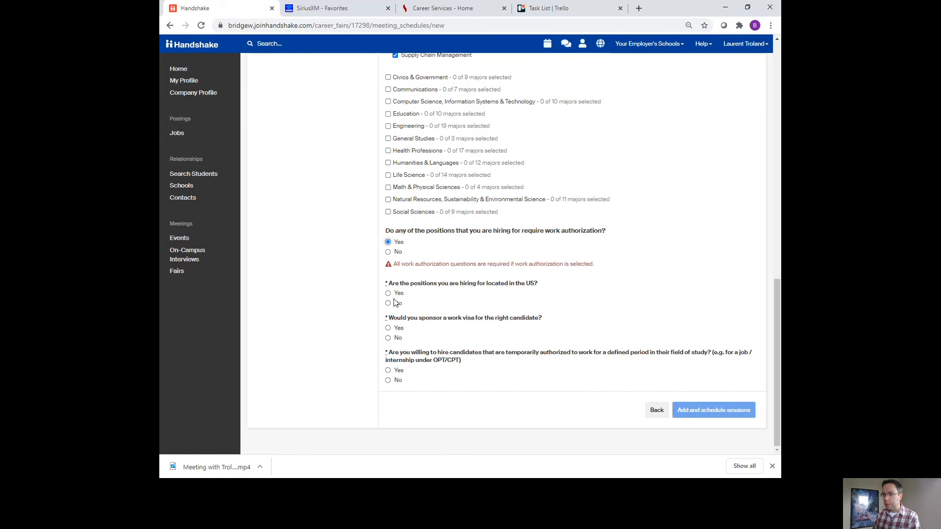
click(388, 339)
click(400, 381)
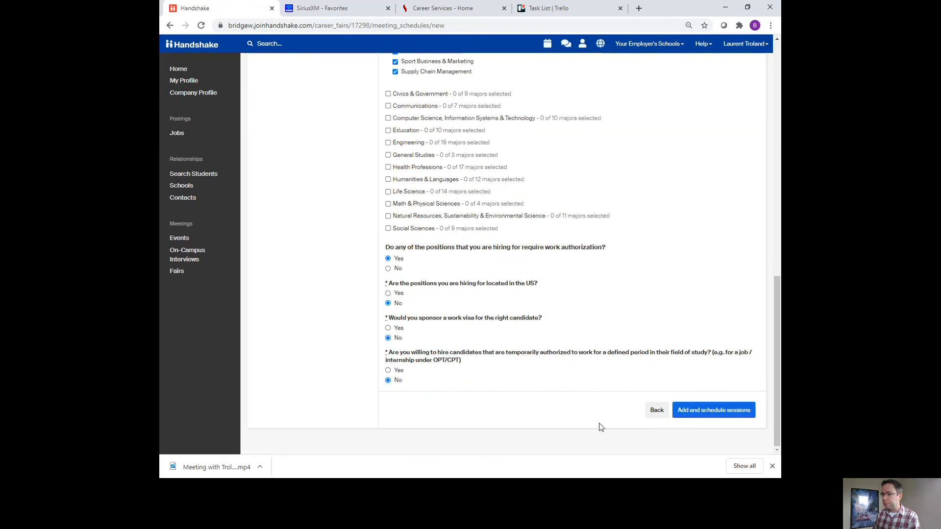
click(733, 413)
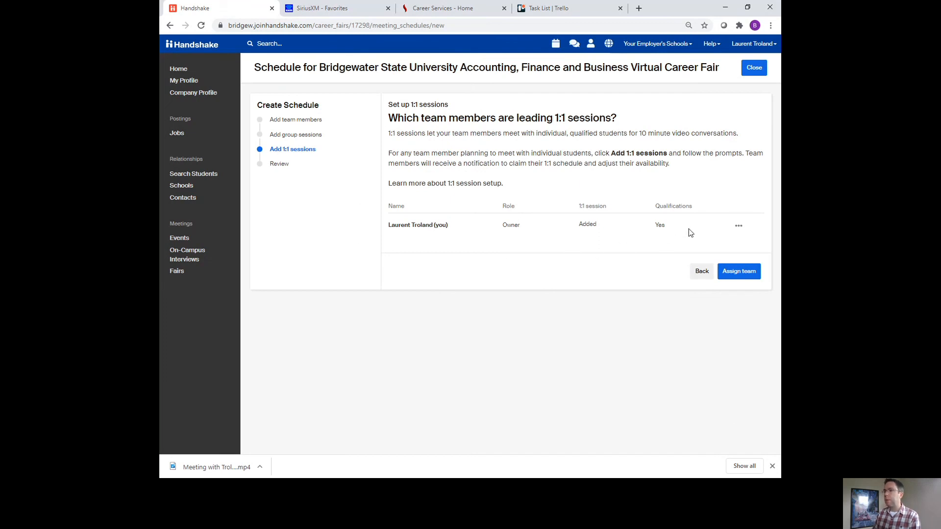
Assign the team for the 1:1 sessions and confirm the reviewed schedule with team invitations
click(739, 227)
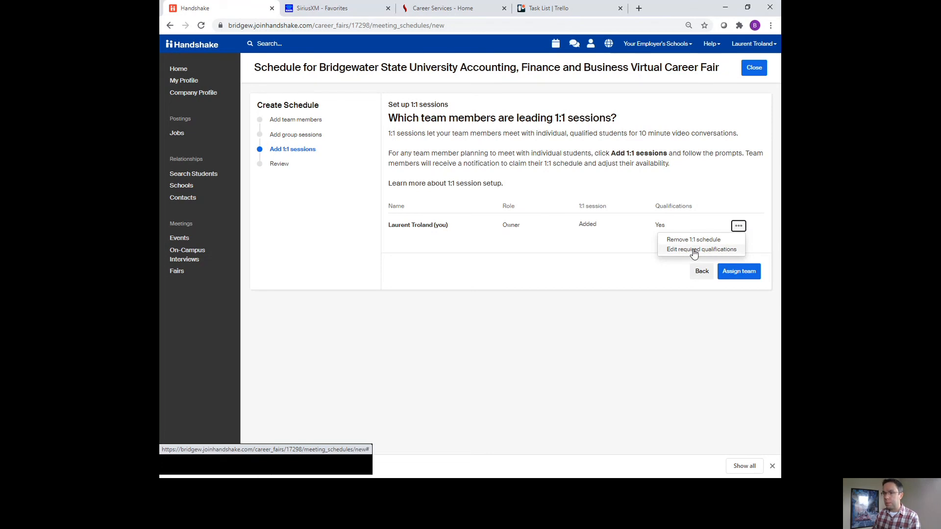
click(583, 306)
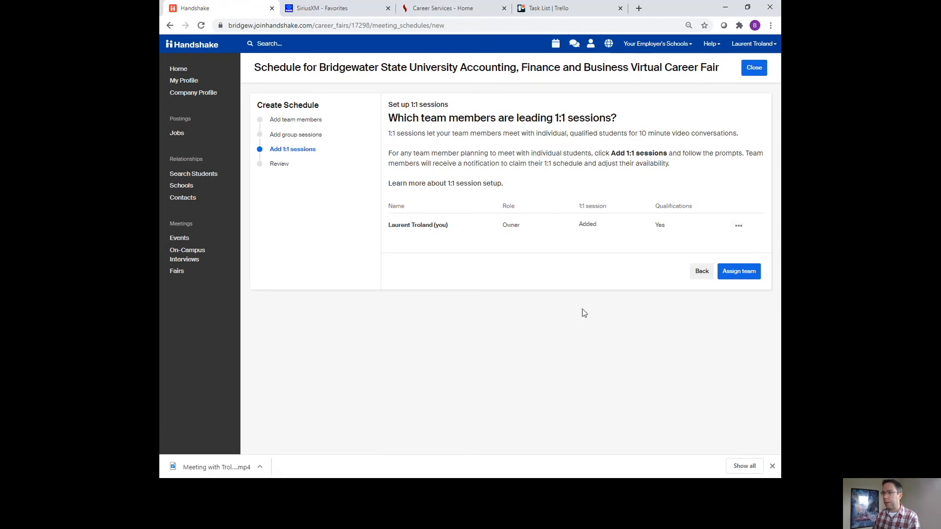
click(751, 269)
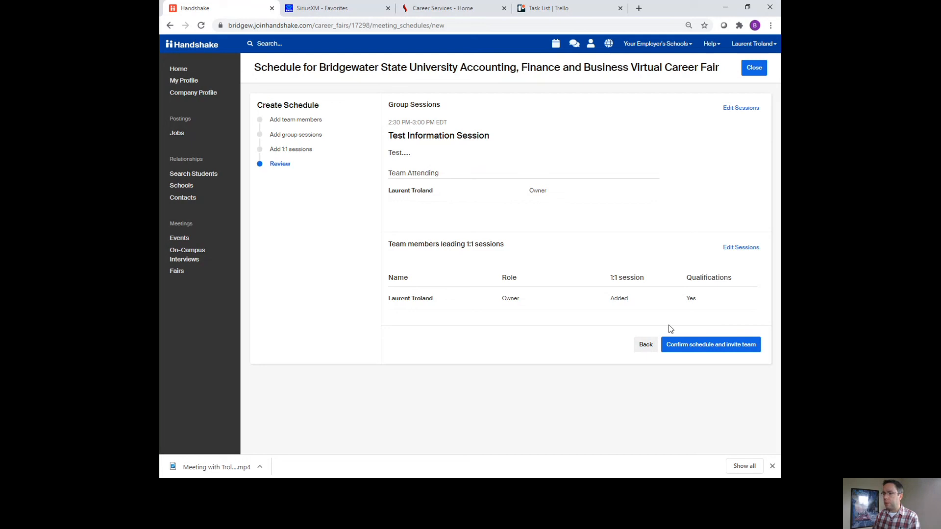
click(729, 346)
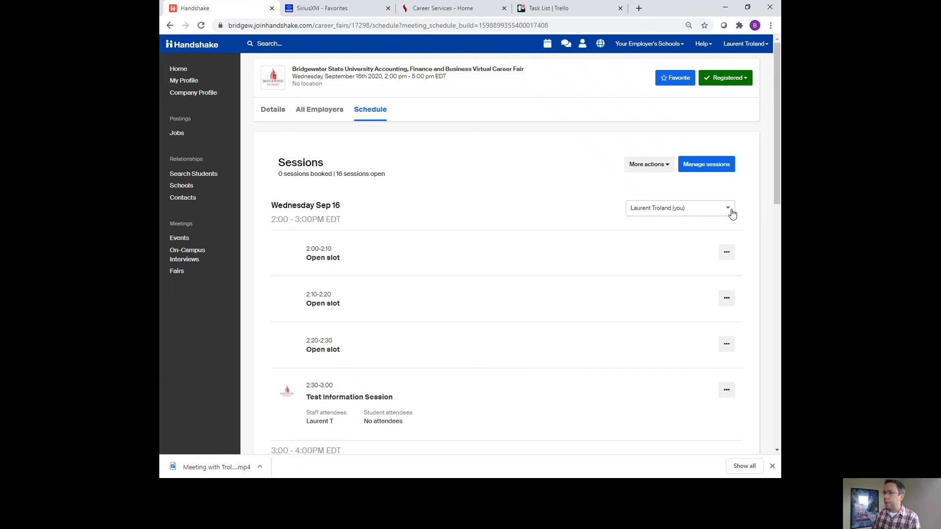
Mark the 2:20-2:30 open slot in the fair schedule as busy, and mark it as not busy again
scroll(732, 214, down, 3)
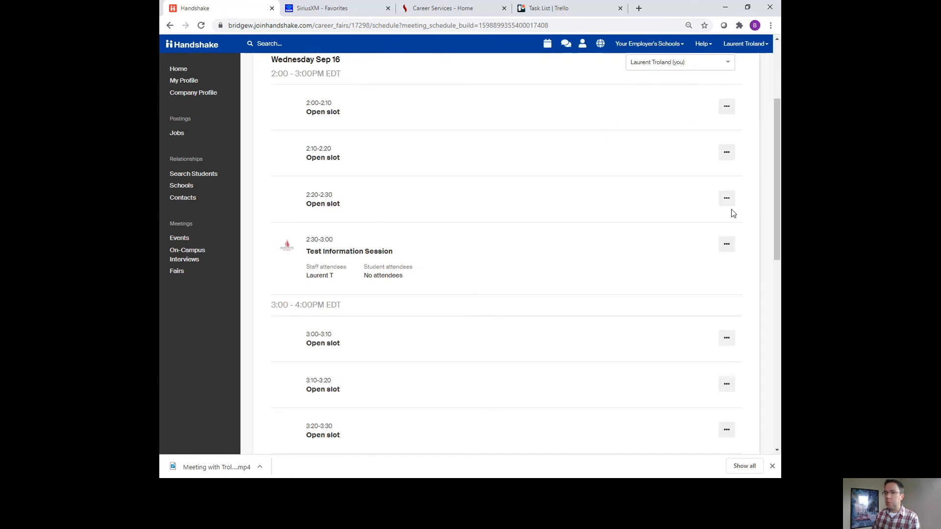
scroll(732, 212, up, 3)
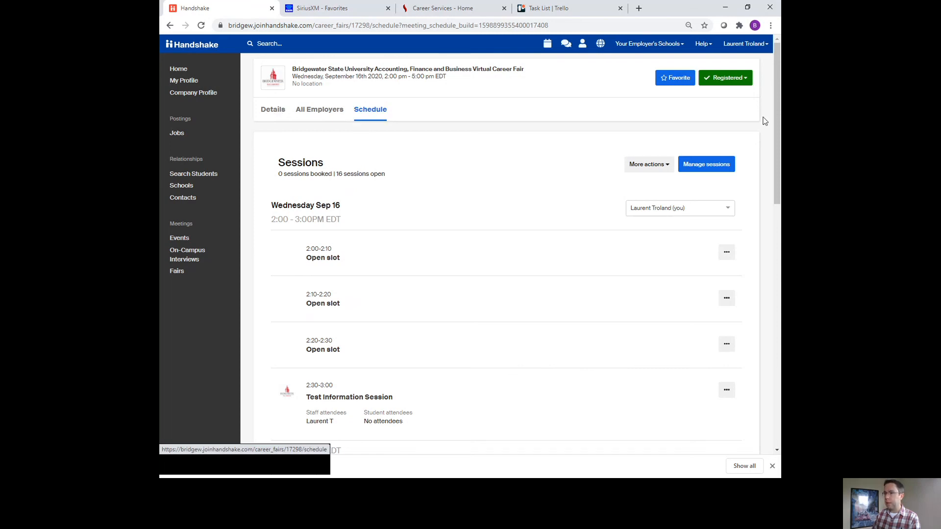
scroll(409, 257, down, 2)
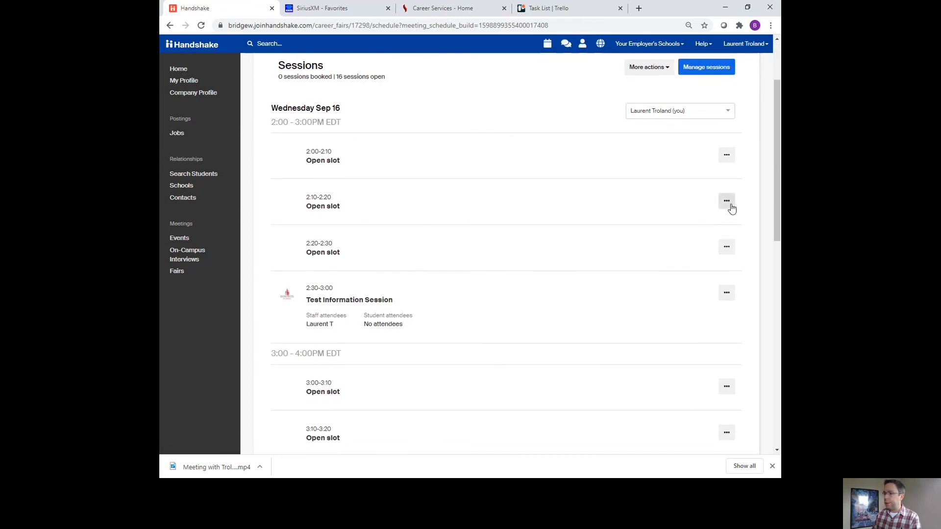
click(727, 250)
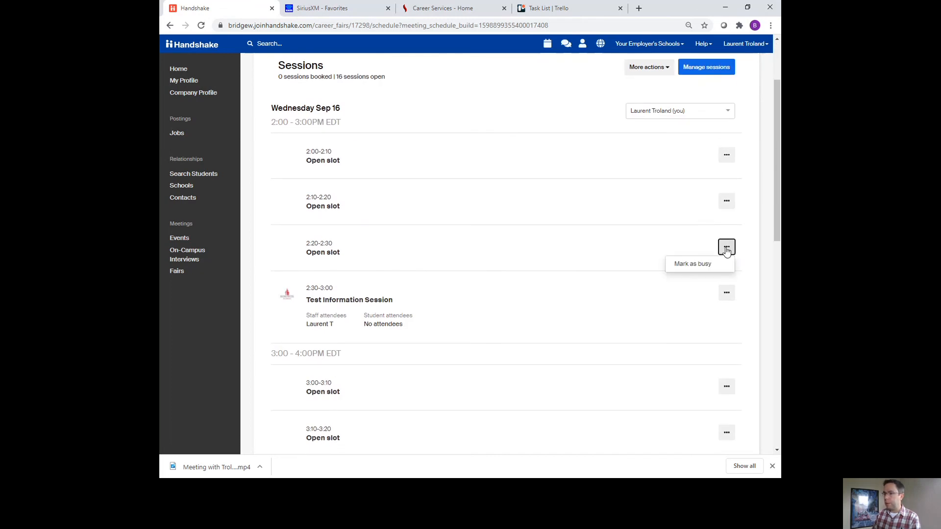
click(692, 265)
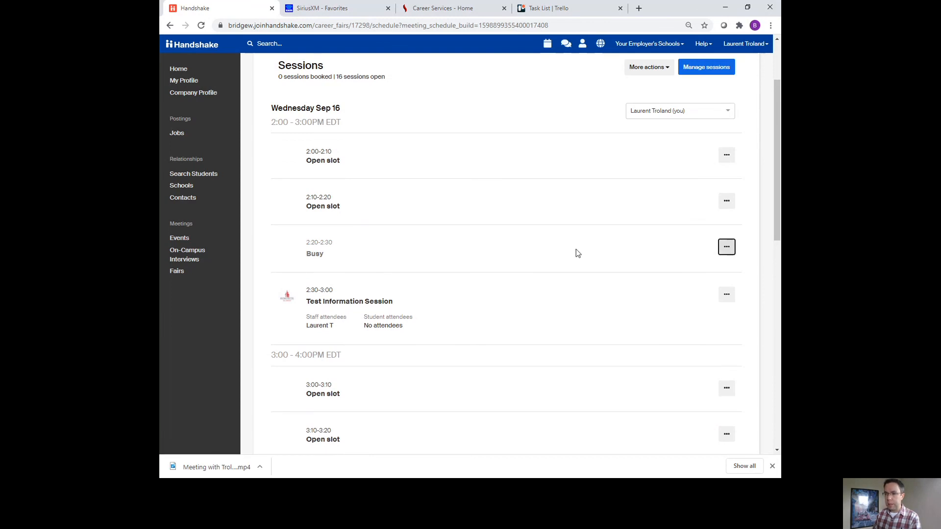
click(728, 248)
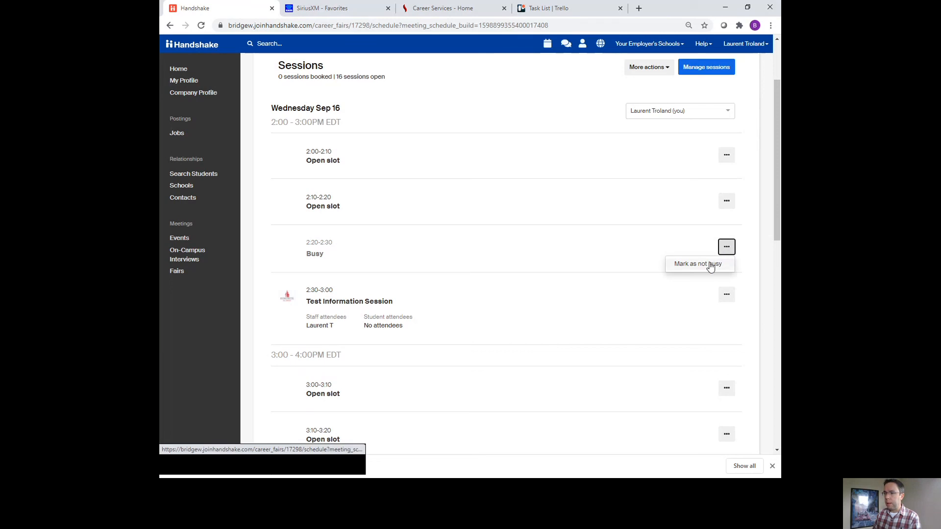
click(710, 266)
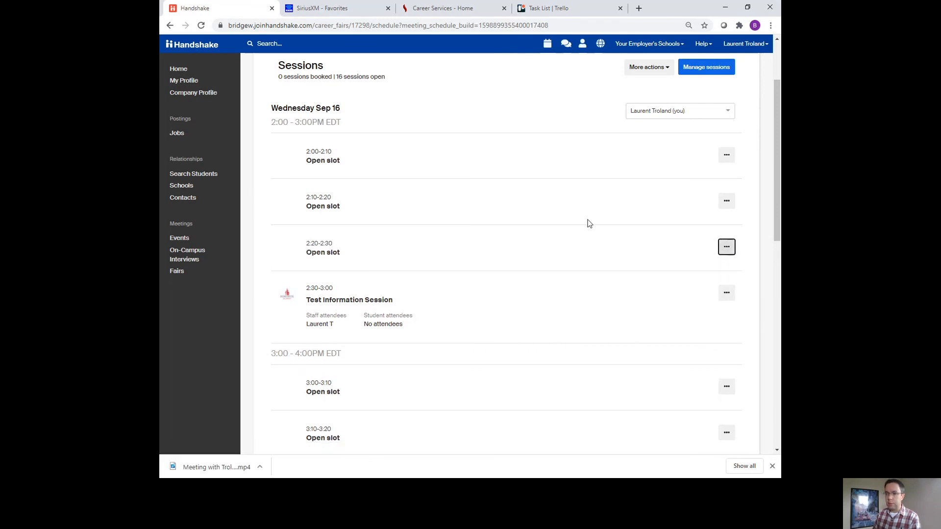
Look through the rest of the fair schedule, covering the 3:00-4:00PM and 4:00-5:00PM slots
scroll(589, 223, down, 4)
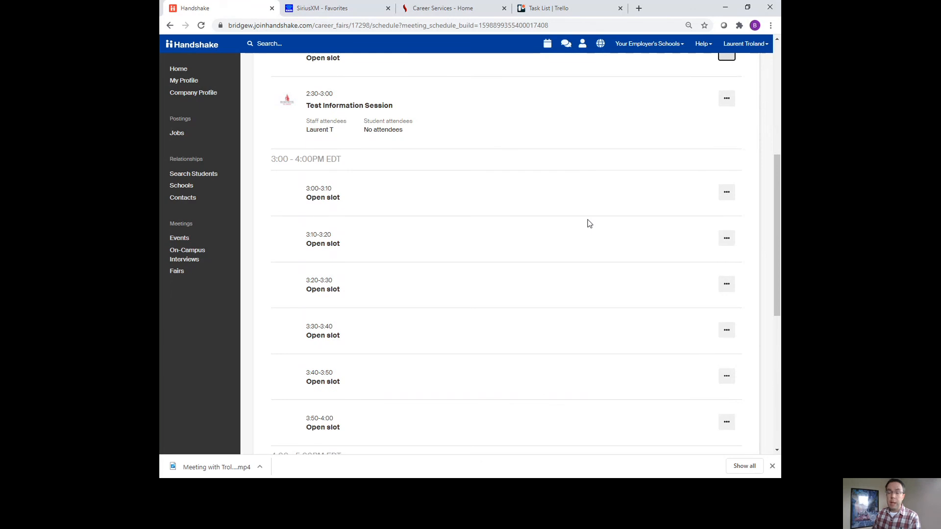
scroll(589, 224, down, 6)
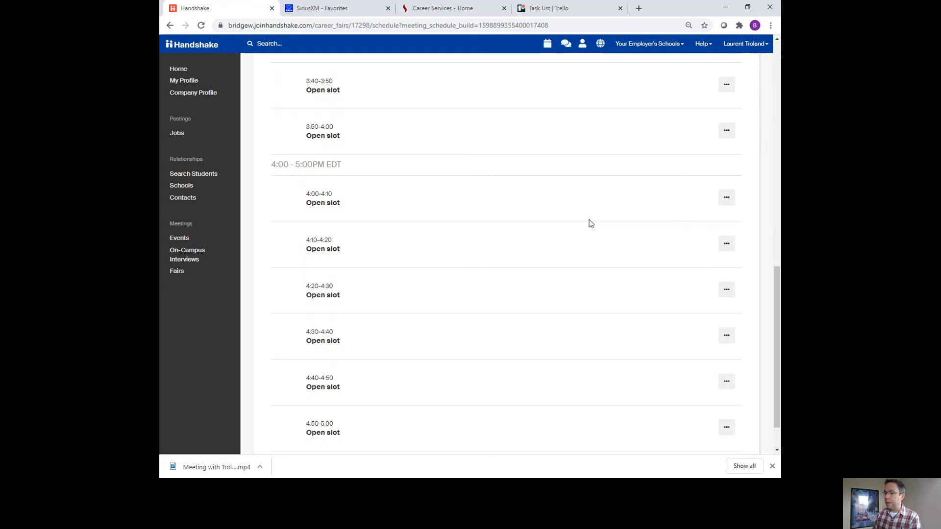
scroll(591, 224, down, 1)
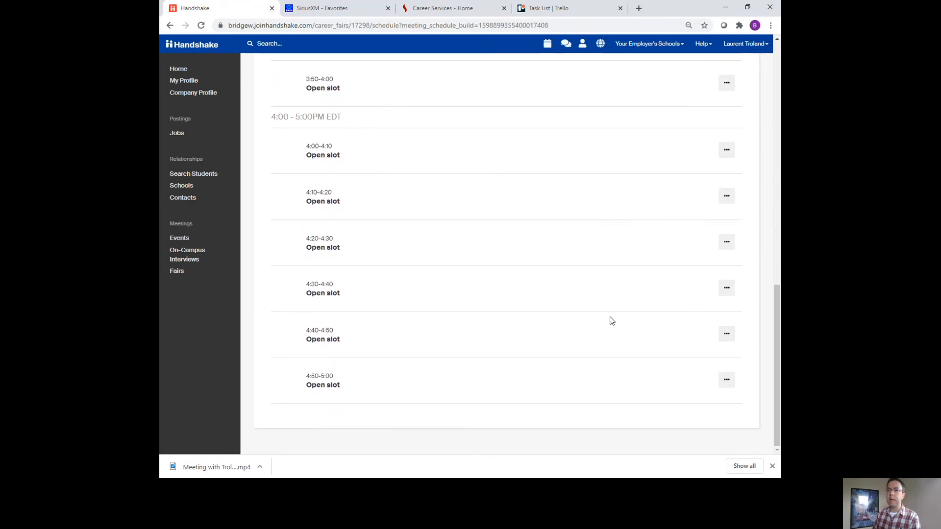
scroll(595, 325, up, 13)
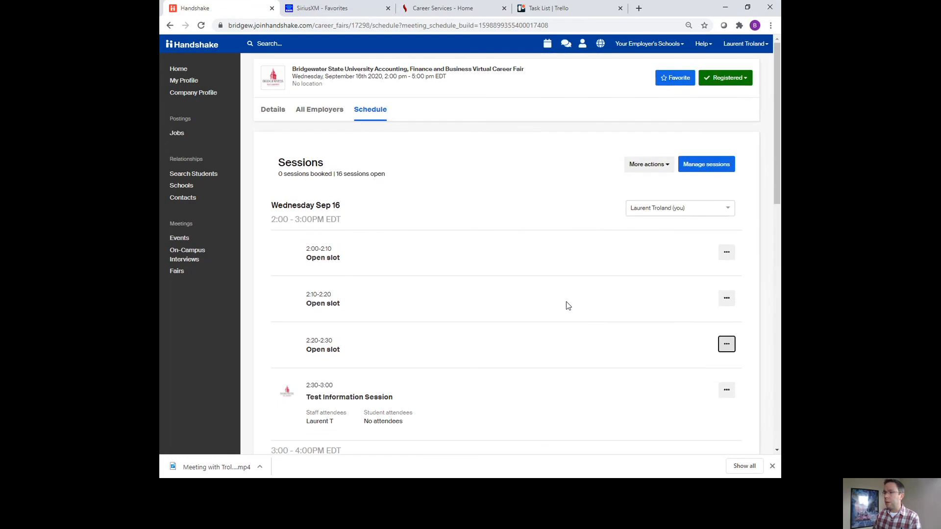
Open the career fair's details and view its description and employer attendees
click(275, 115)
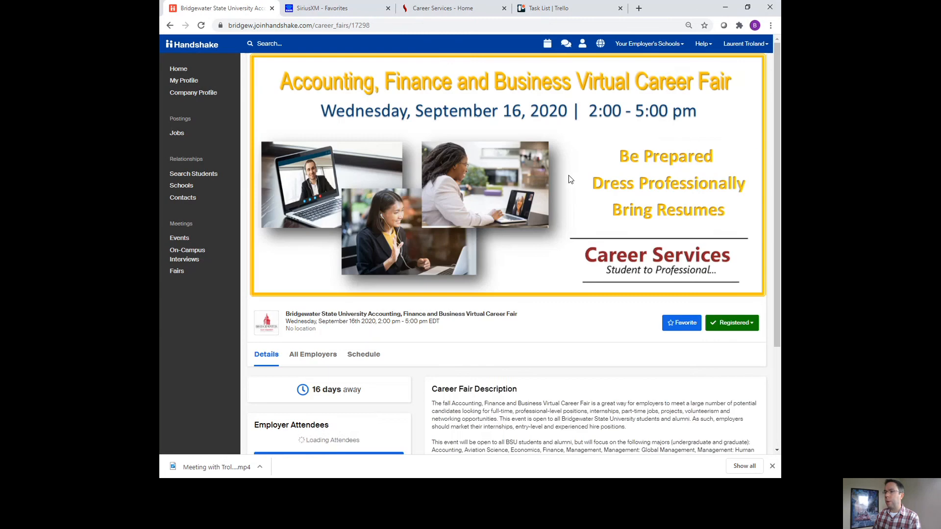
scroll(570, 180, down, 2)
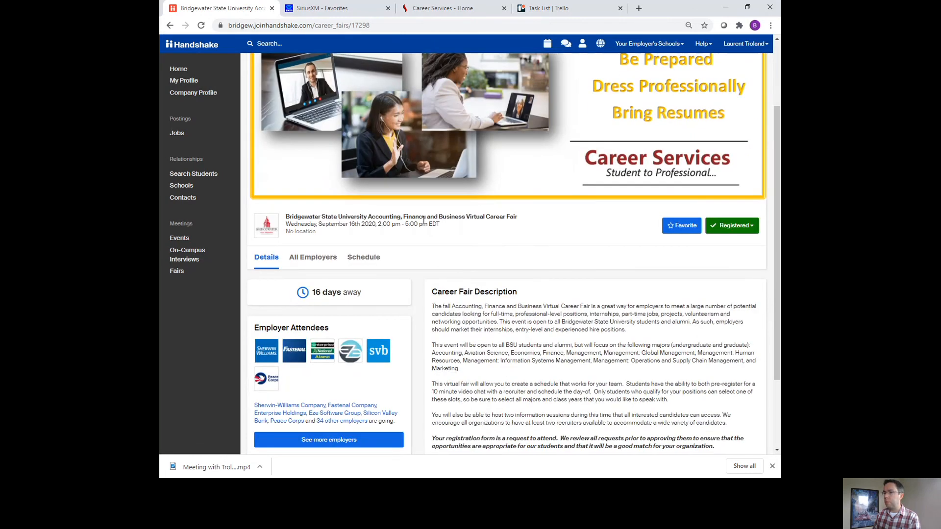